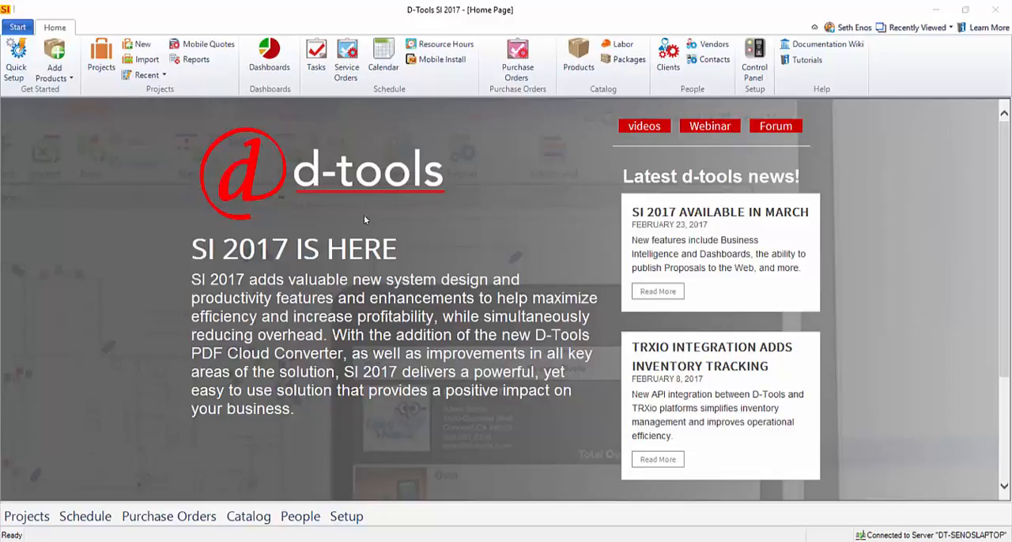
Open the Control Panel from the setup options
left_click(18, 27)
mouse_move(67, 246)
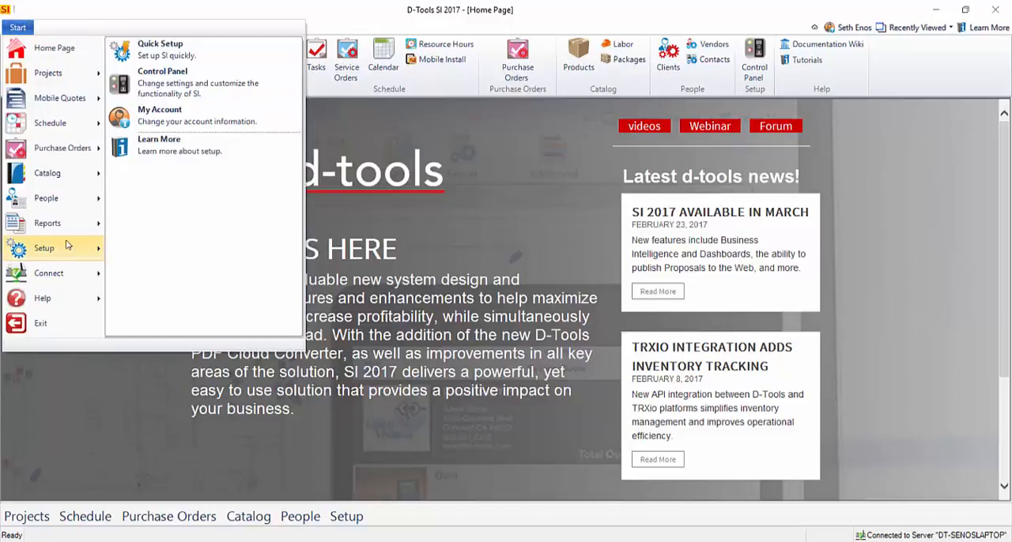
left_click(158, 79)
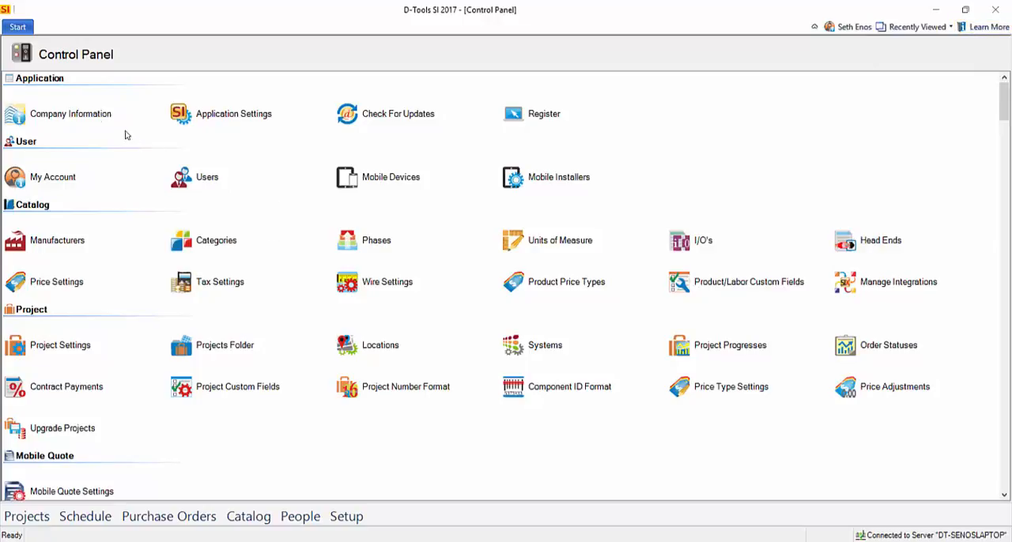
Review the company information and its RTF company profile, and save and close the dialog
left_click(93, 114)
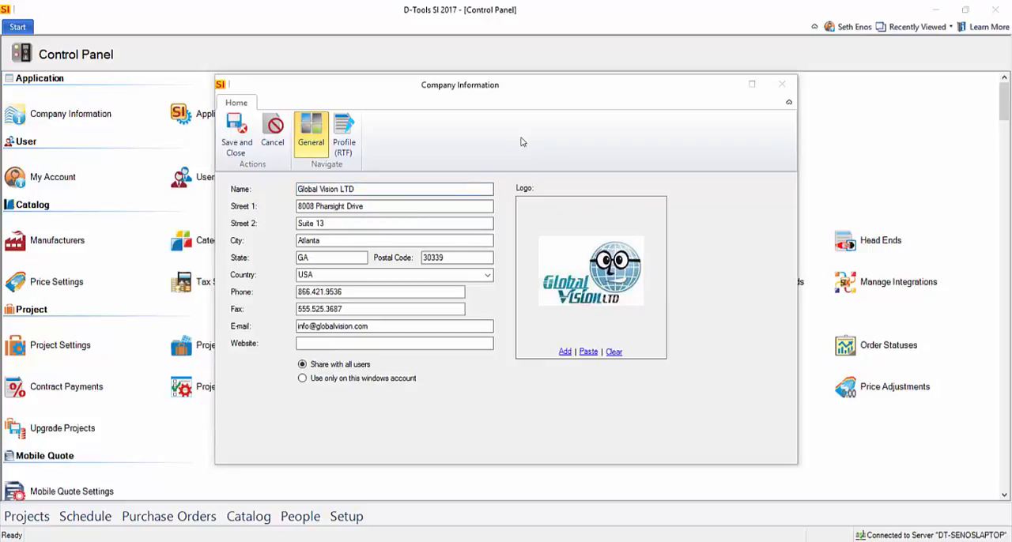
left_click(340, 156)
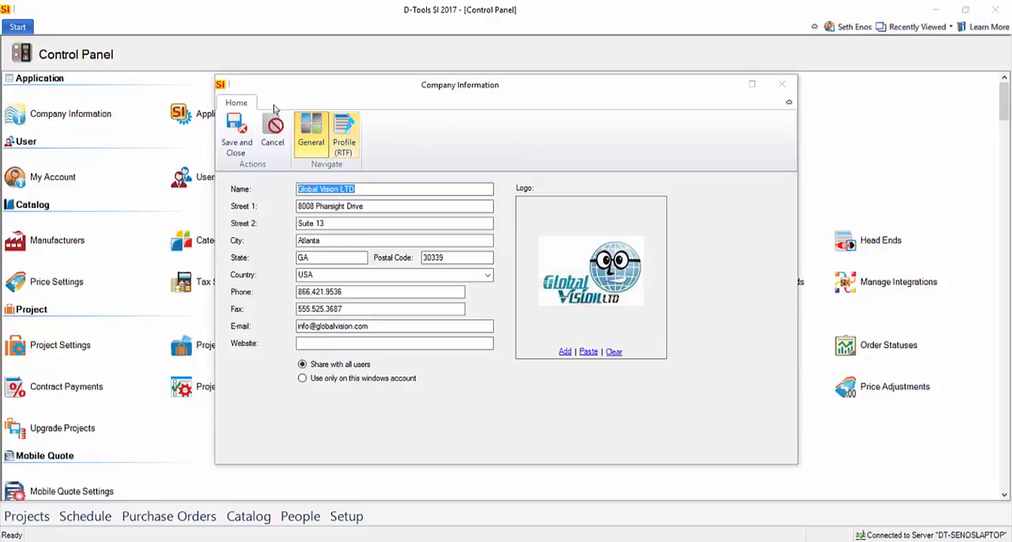
left_click(342, 150)
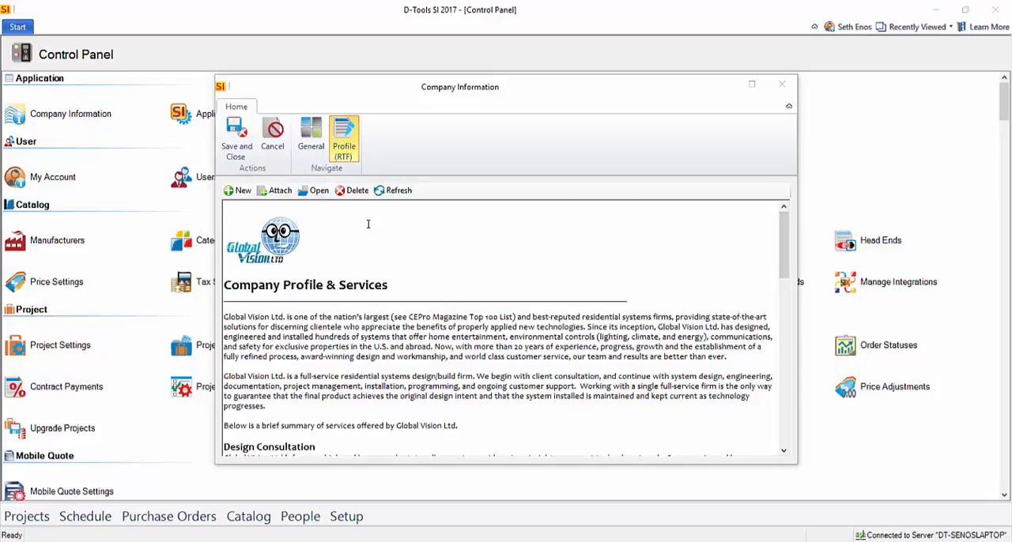
left_click(239, 139)
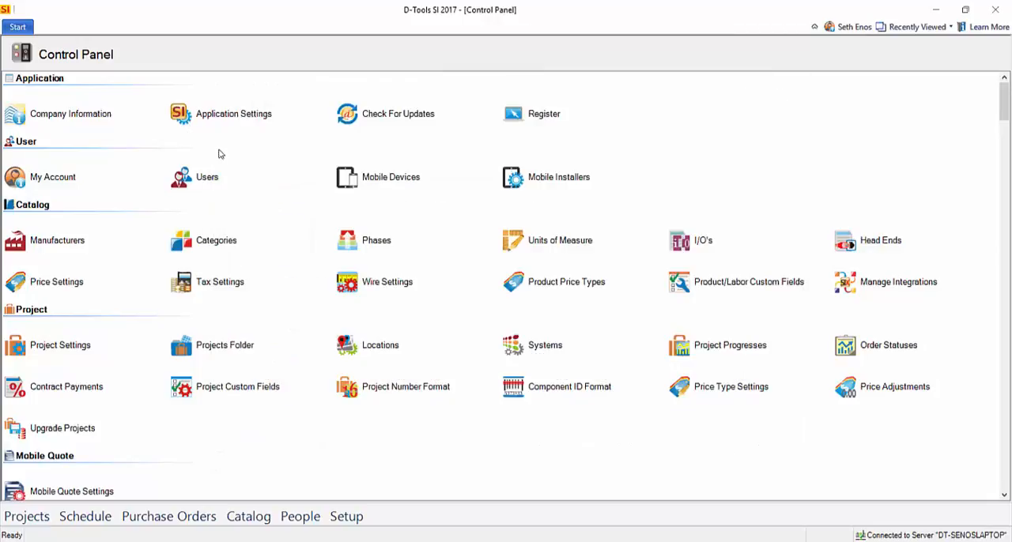
Start a new user in user management and examine the available roles and the hourly cost field
left_click(207, 177)
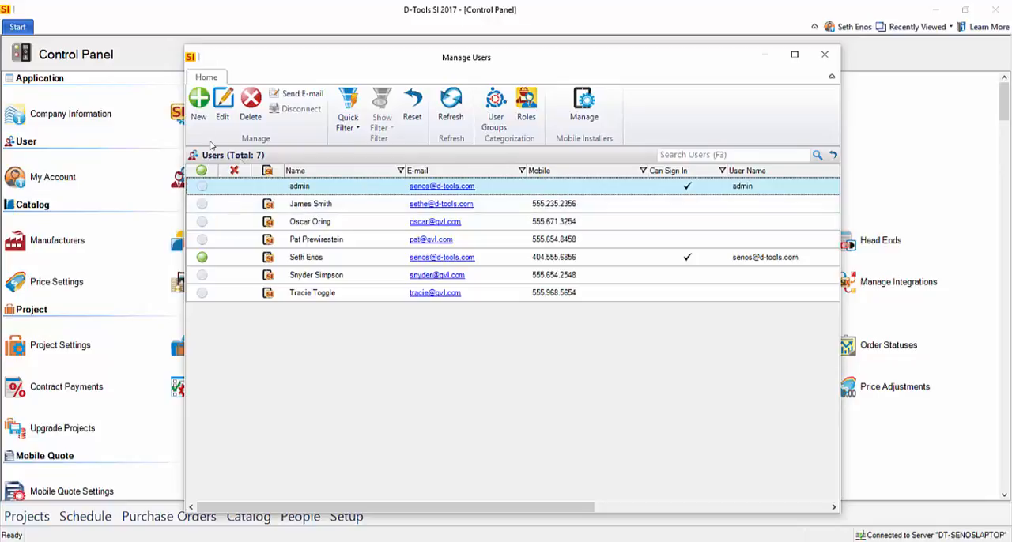
left_click(198, 106)
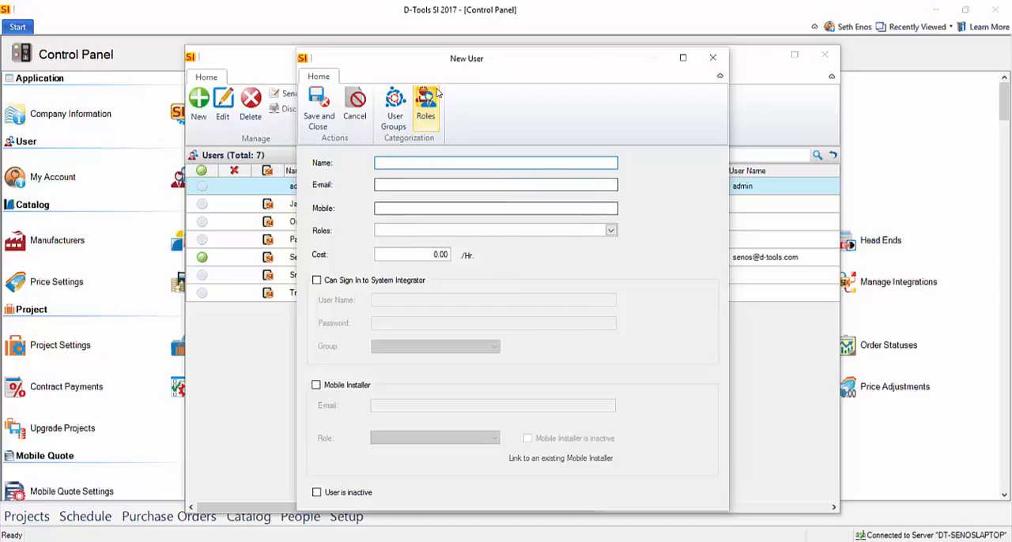
left_click(610, 229)
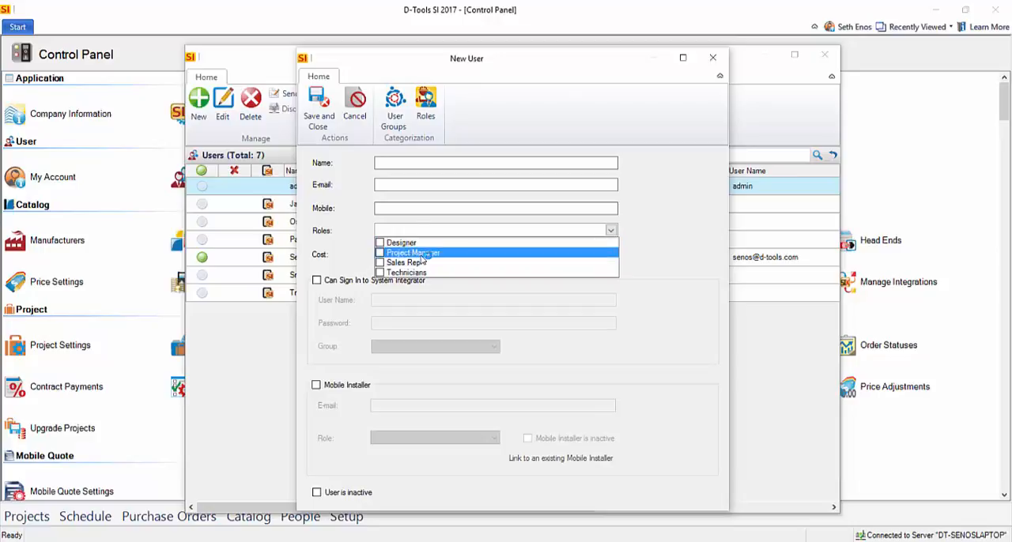
left_click(670, 237)
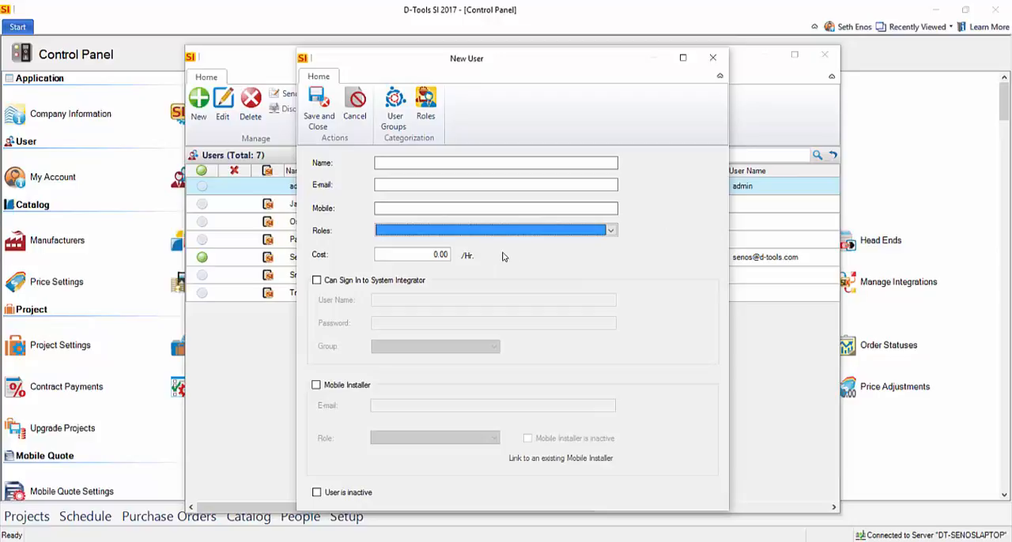
left_click(451, 258)
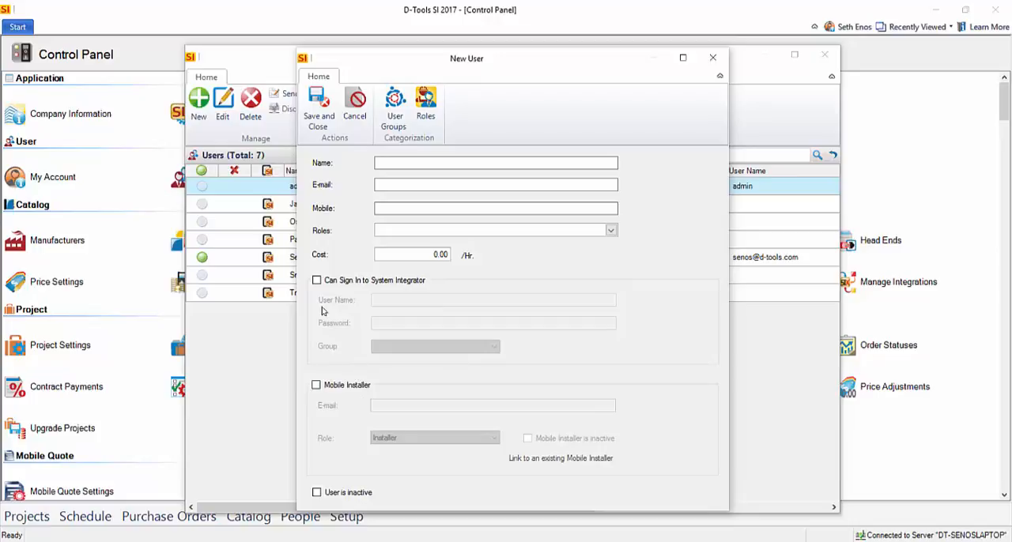
Allow the new user to sign in to System Integrator and check the available permission groups
left_click(316, 281)
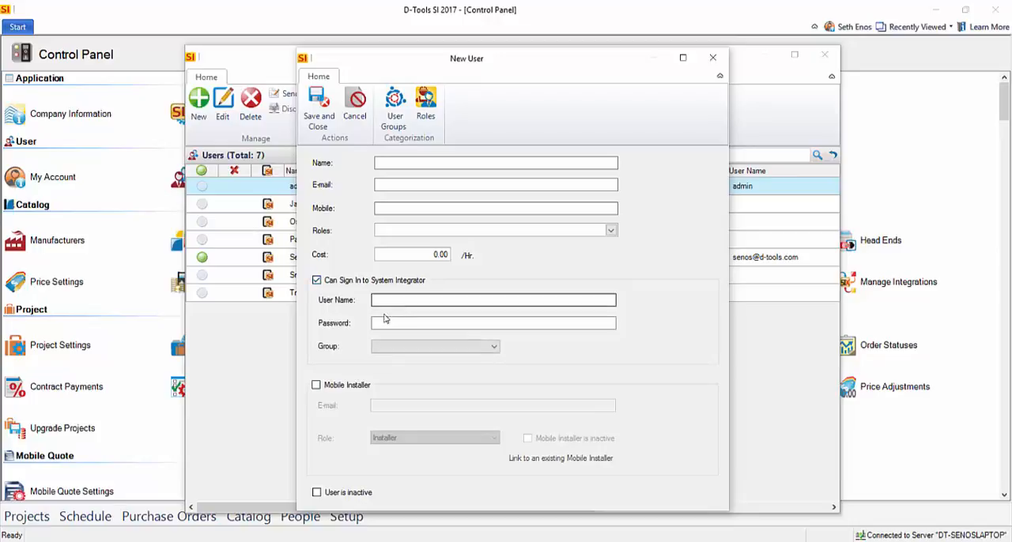
left_click(385, 320)
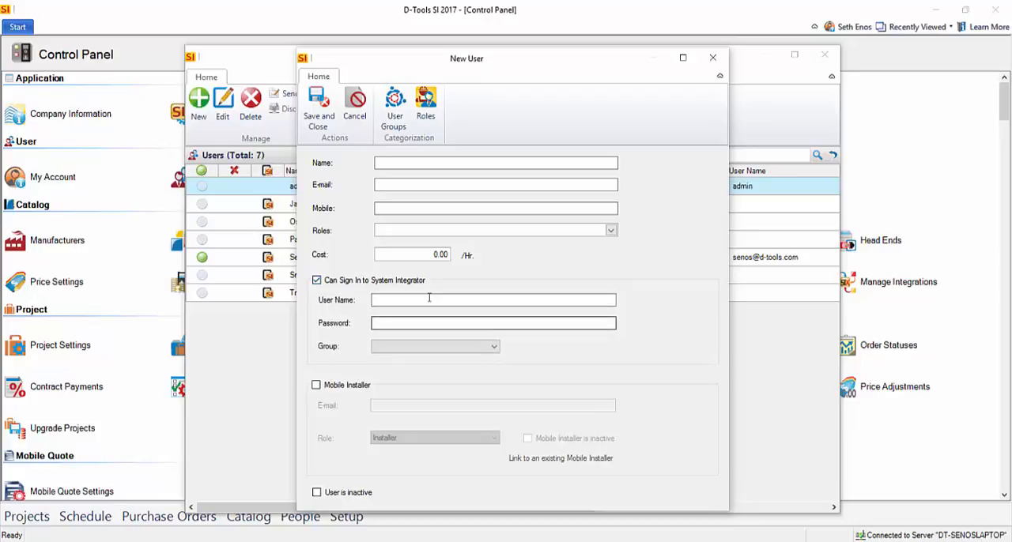
left_click(492, 347)
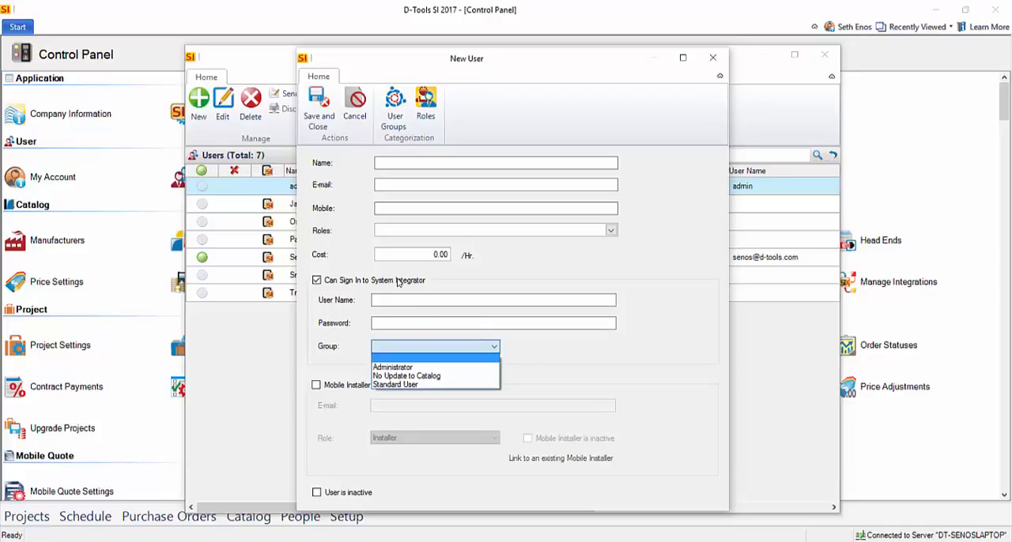
left_click(533, 352)
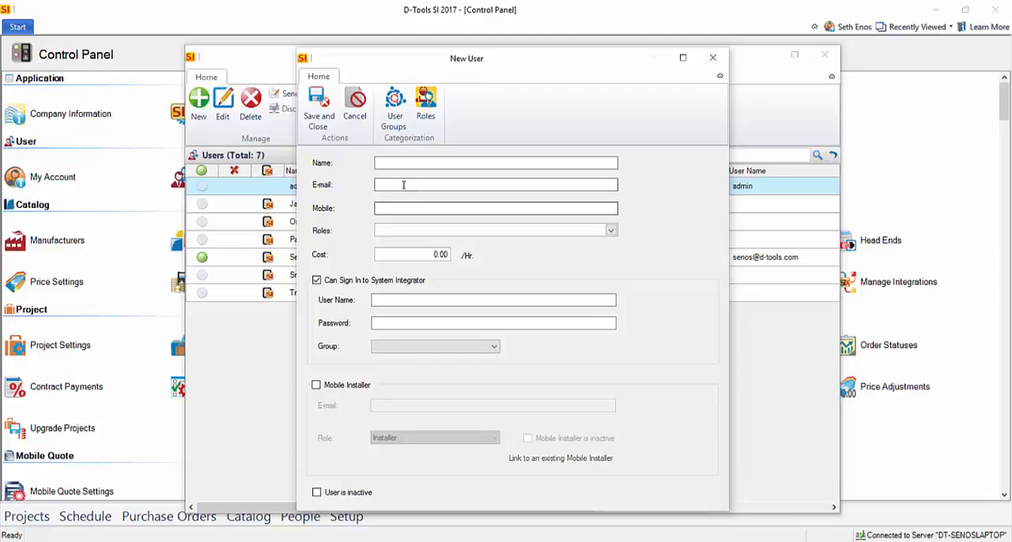
Examine the Standard User group's permissions and a new group's Catalog permissions, and close the user groups without saving
left_click(395, 104)
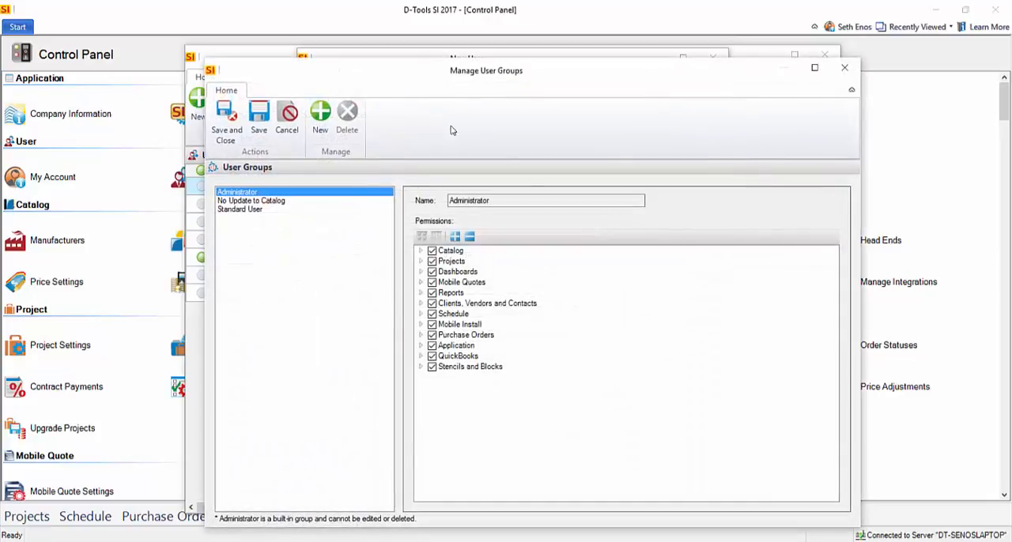
left_click(240, 210)
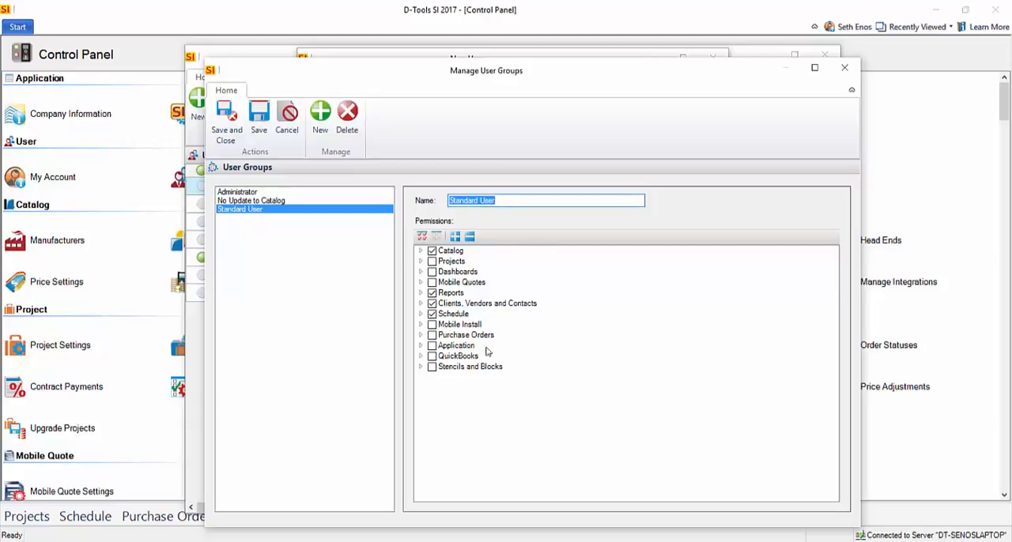
left_click(319, 120)
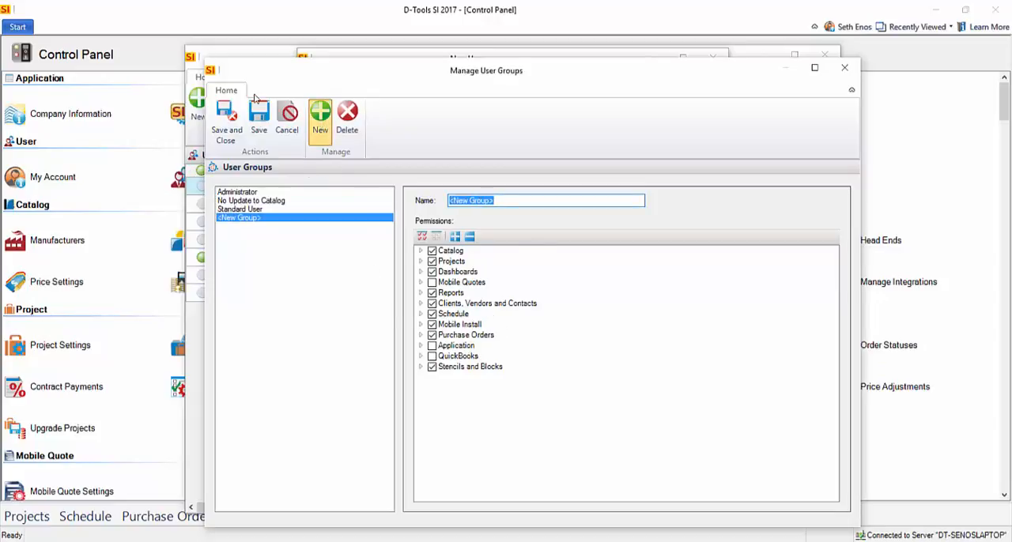
left_click(420, 251)
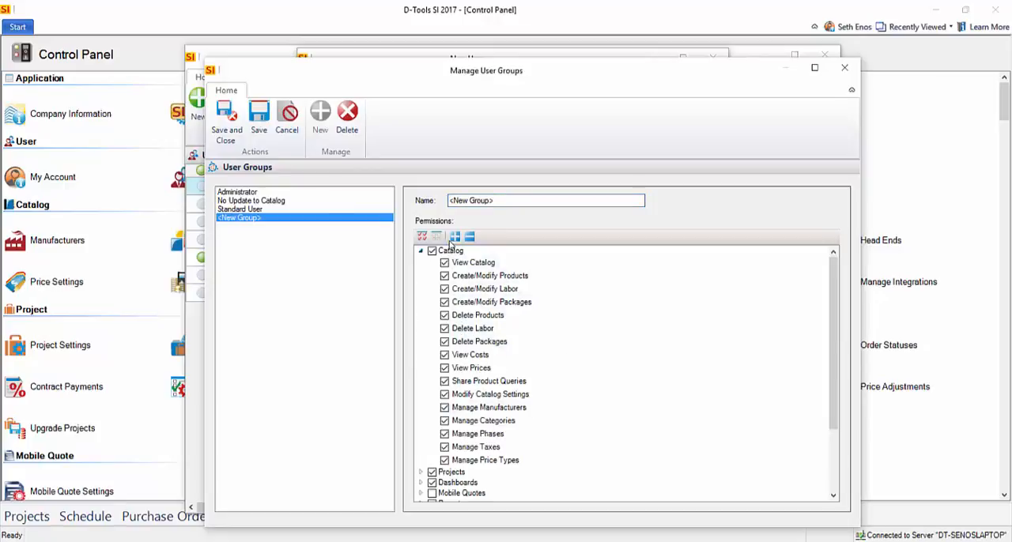
left_click(845, 73)
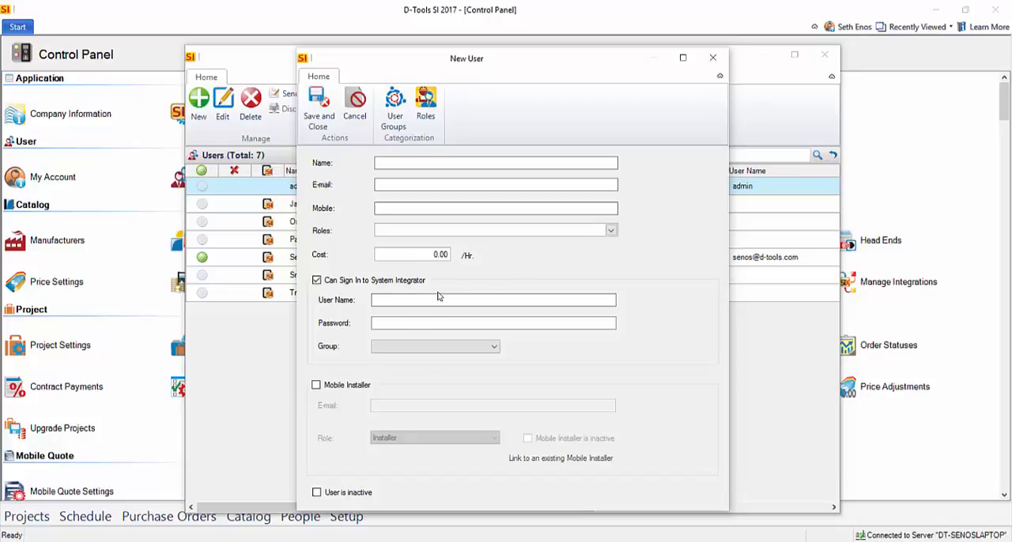
Enable Mobile Installer for the new user, check its role options, and close the user form and user management without saving
left_click(317, 385)
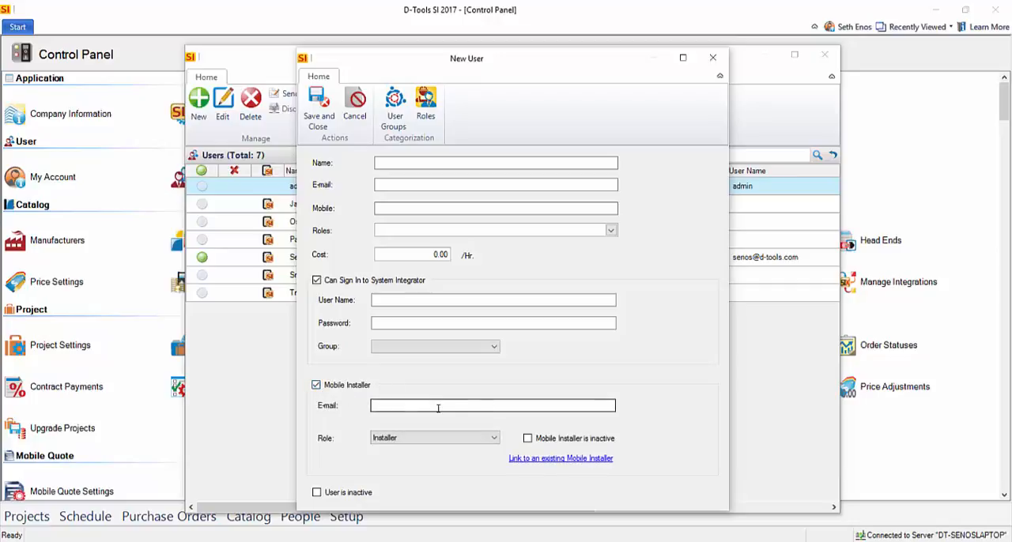
left_click(491, 441)
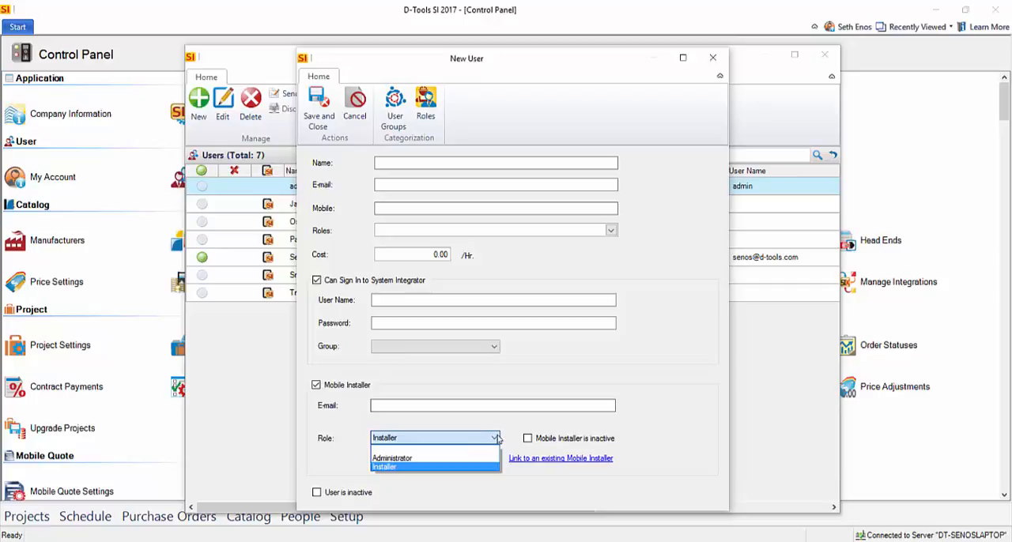
left_click(395, 345)
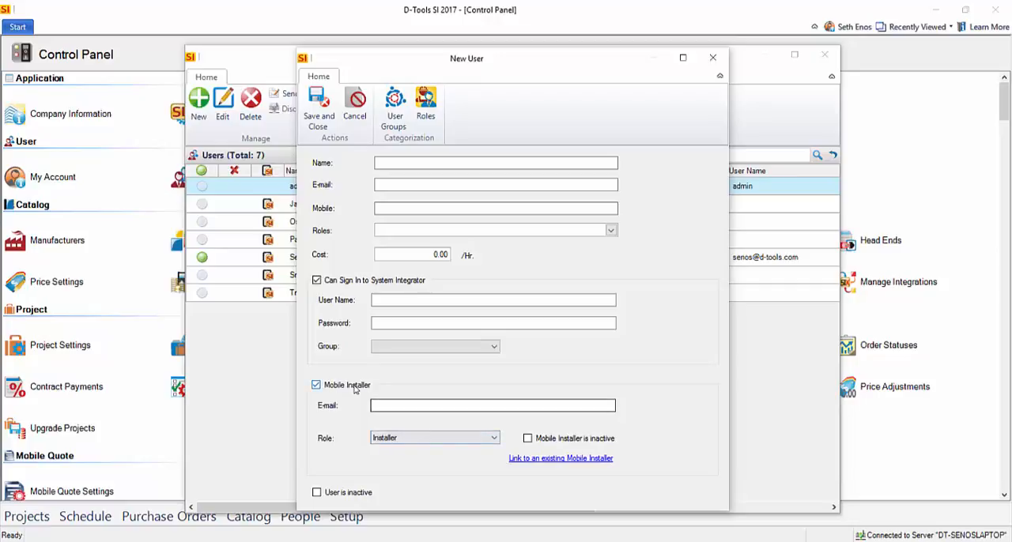
left_click(491, 439)
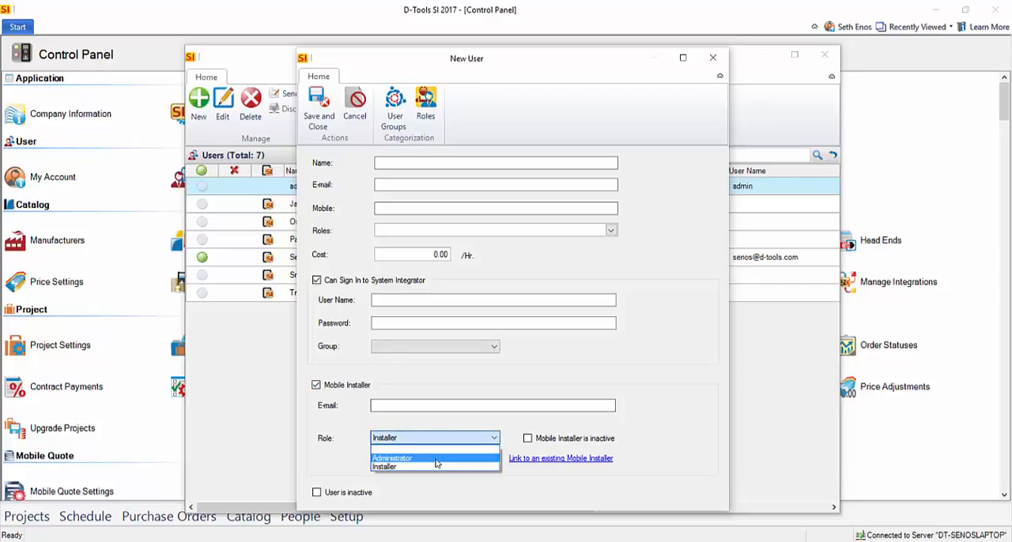
left_click(450, 421)
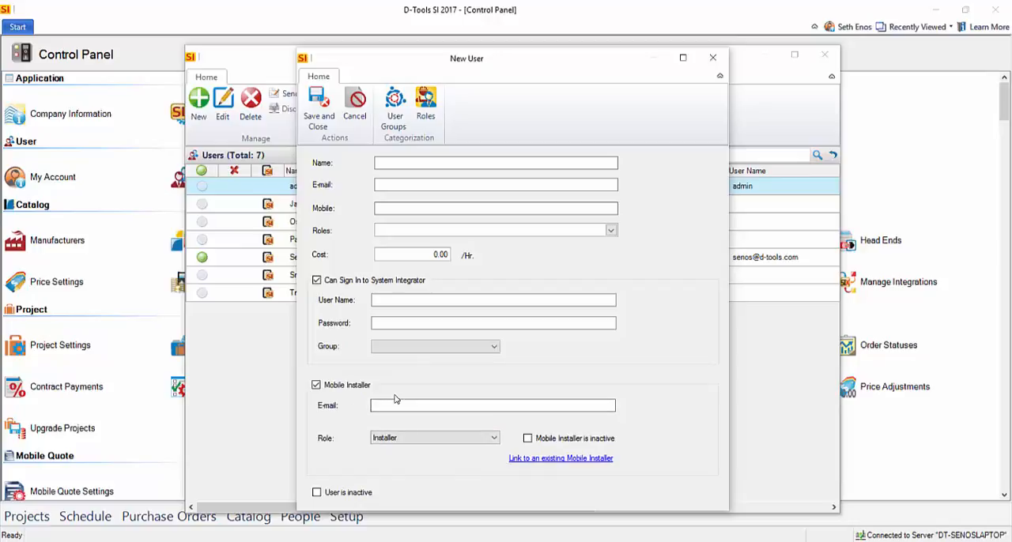
left_click(713, 56)
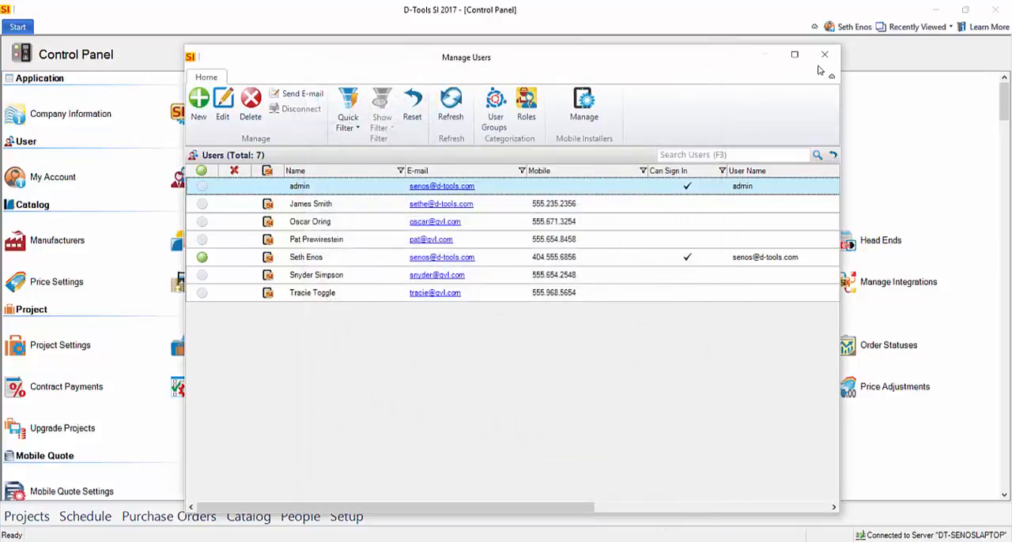
left_click(825, 54)
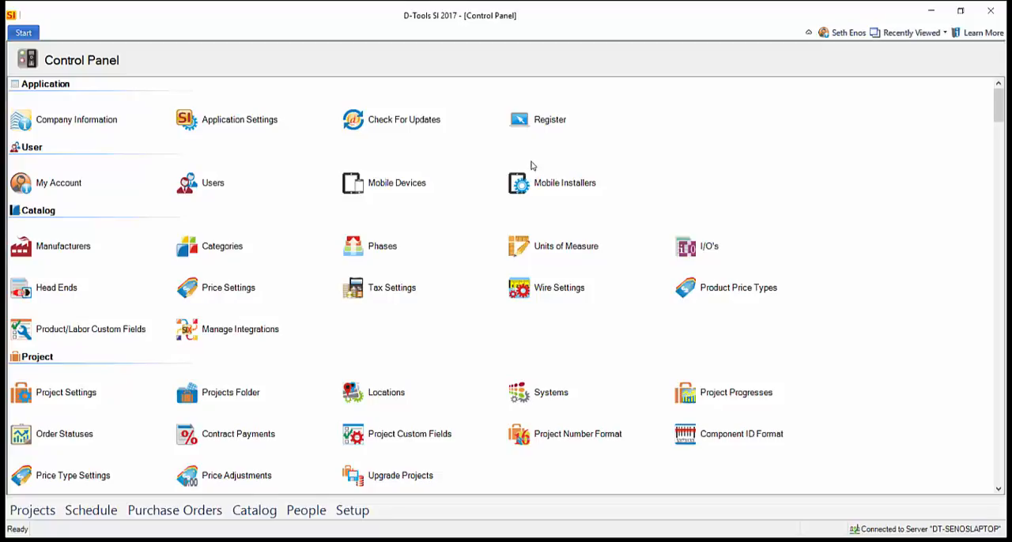
Open the catalog phases and review the labor settings of the Trim and Finish phases
left_click(382, 246)
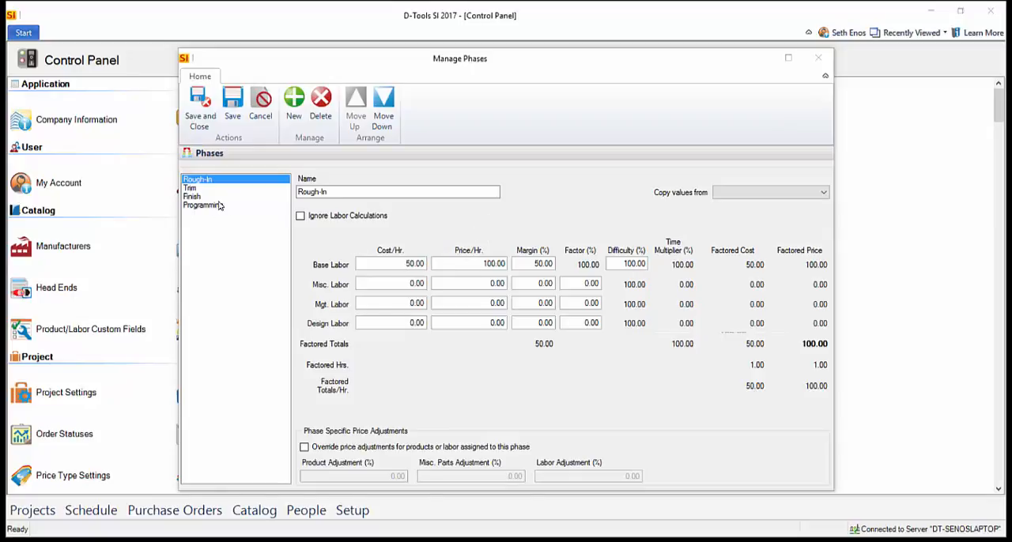
left_click(198, 190)
left_click(197, 197)
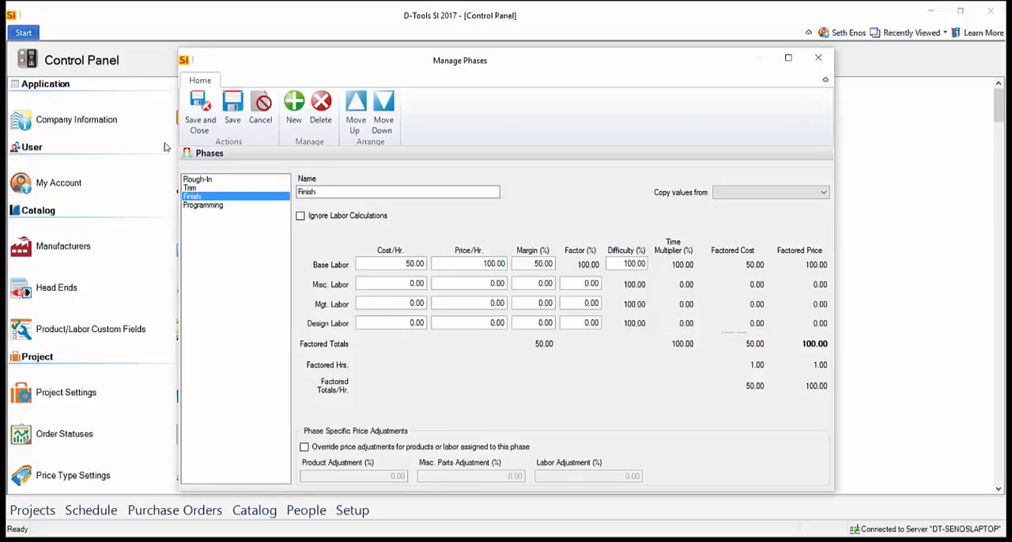
Set the Rough-In phase's management labor to a cost of 85 per hour, a price of 125 per hour and a factor of 10%
left_click(198, 179)
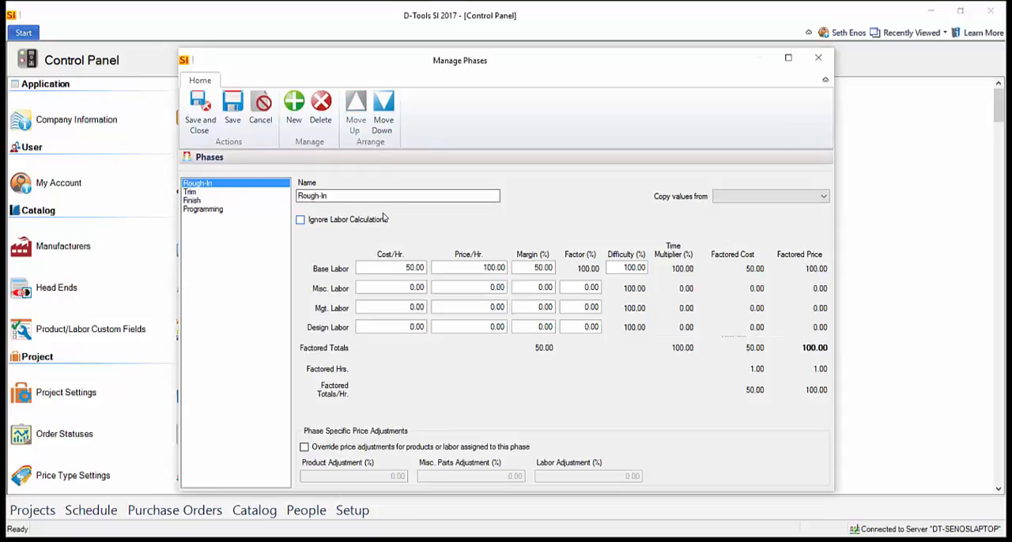
left_click(353, 199)
left_click(400, 307)
left_click_drag(434, 307, 457, 311)
type("85")
key("Tab")
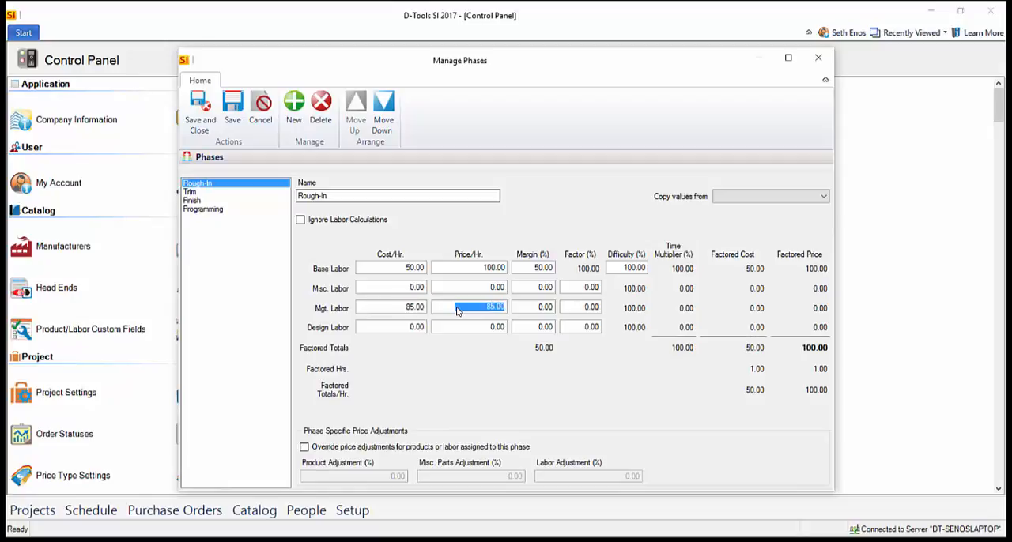
type("125.")
key("Tab")
key("Tab")
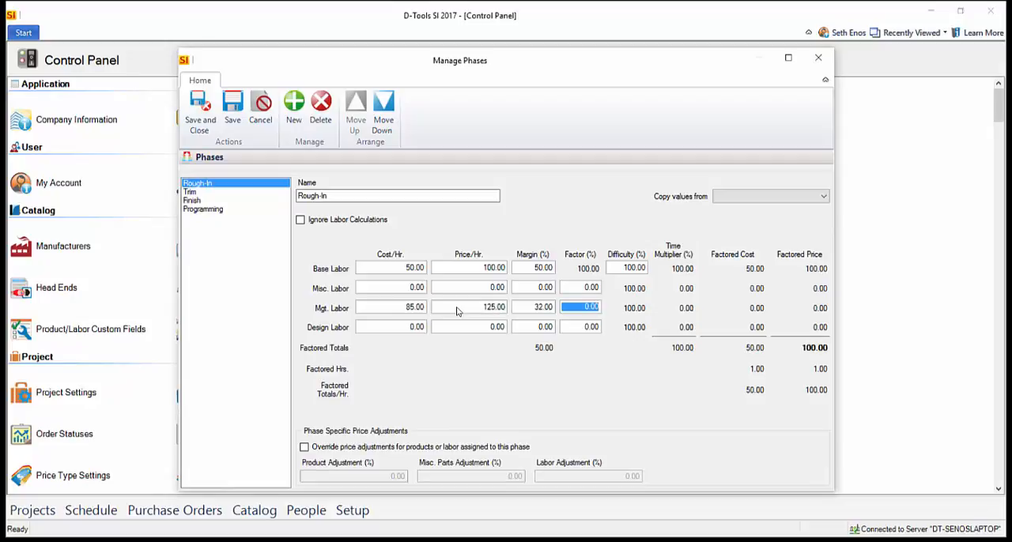
type("10.")
key("Tab")
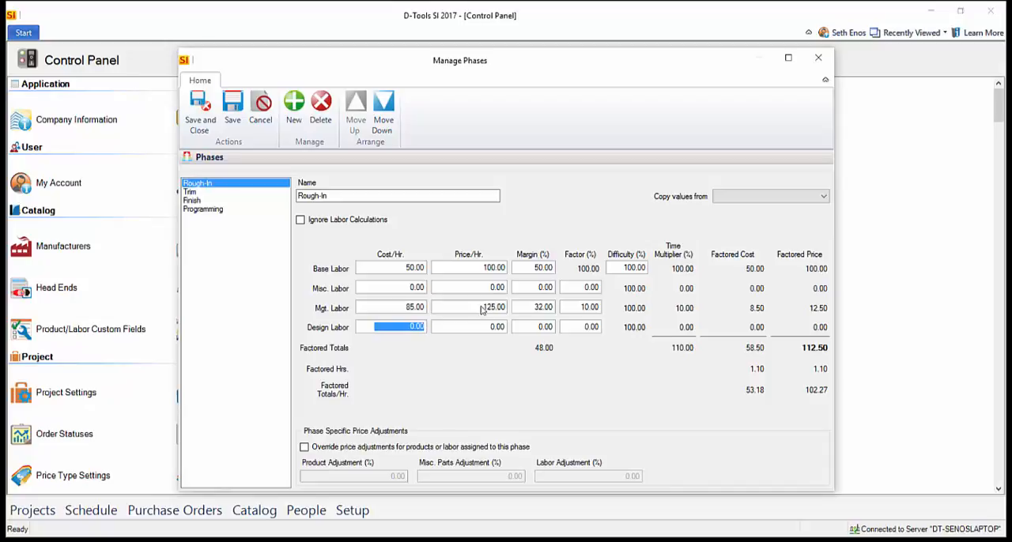
Reset the Rough-In phase's management labor cost, price and factor to 0
left_click(411, 308)
left_click_drag(398, 309, 527, 308)
type("0")
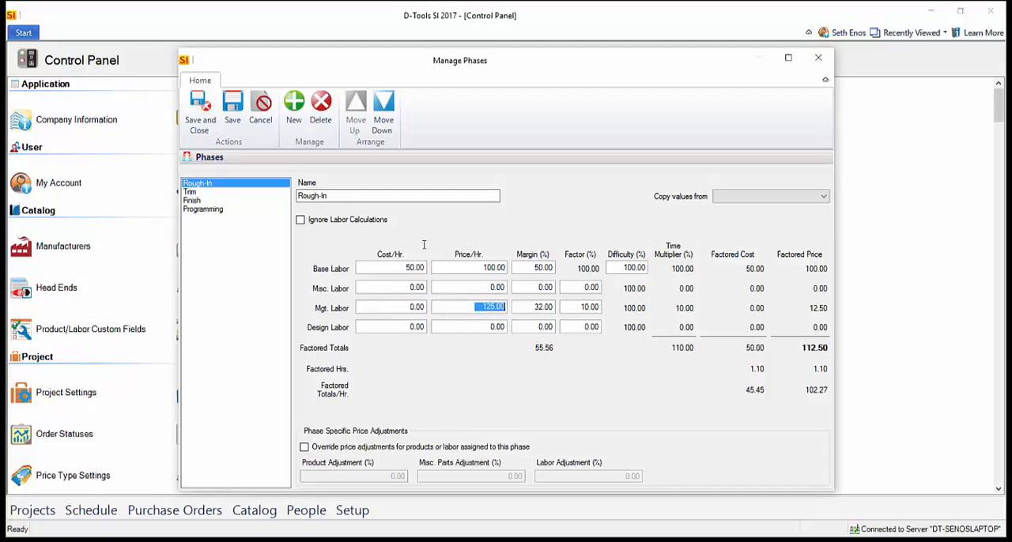
type("0")
left_click(580, 308)
type("0")
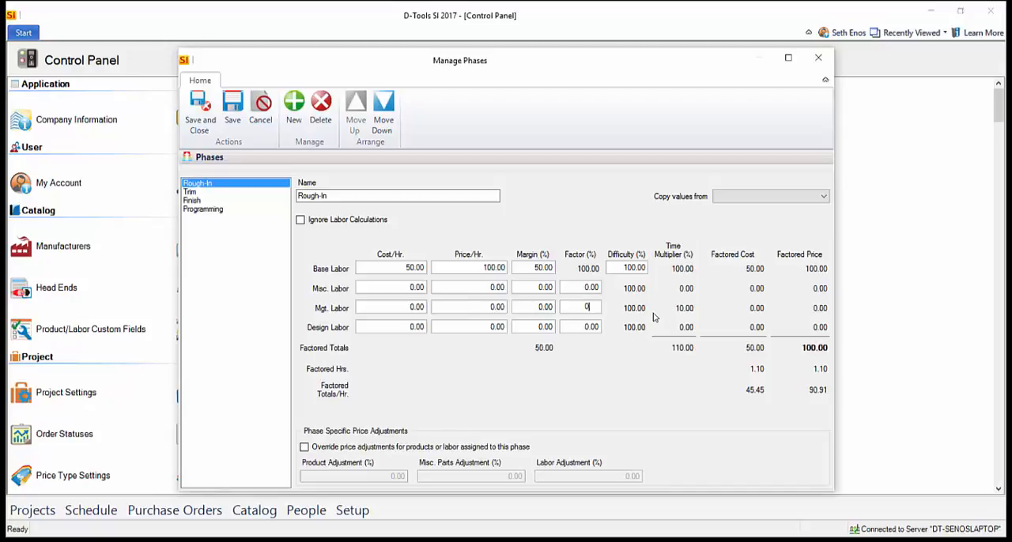
Save the Rough-In phase's labor settings and close the phase management window
left_click(381, 268)
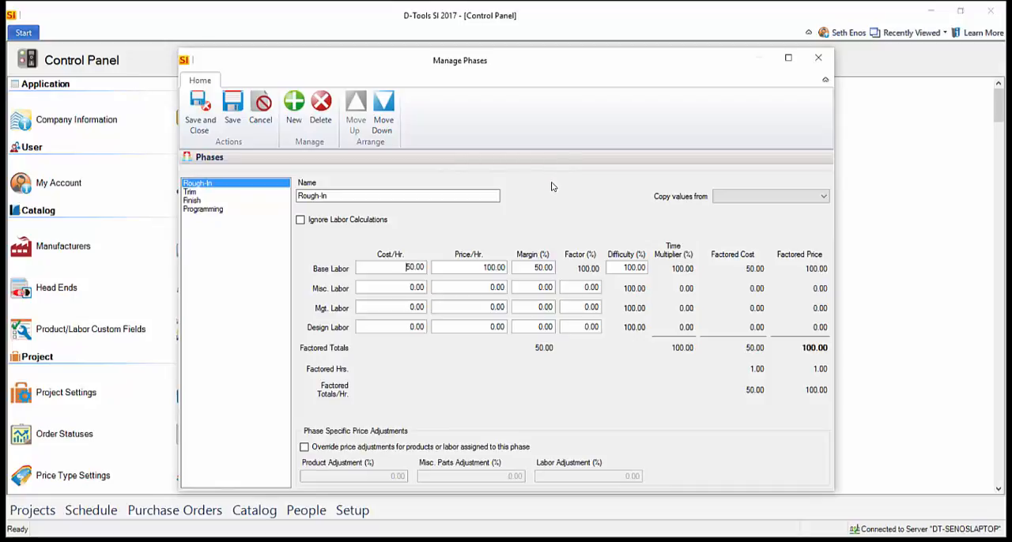
left_click(200, 129)
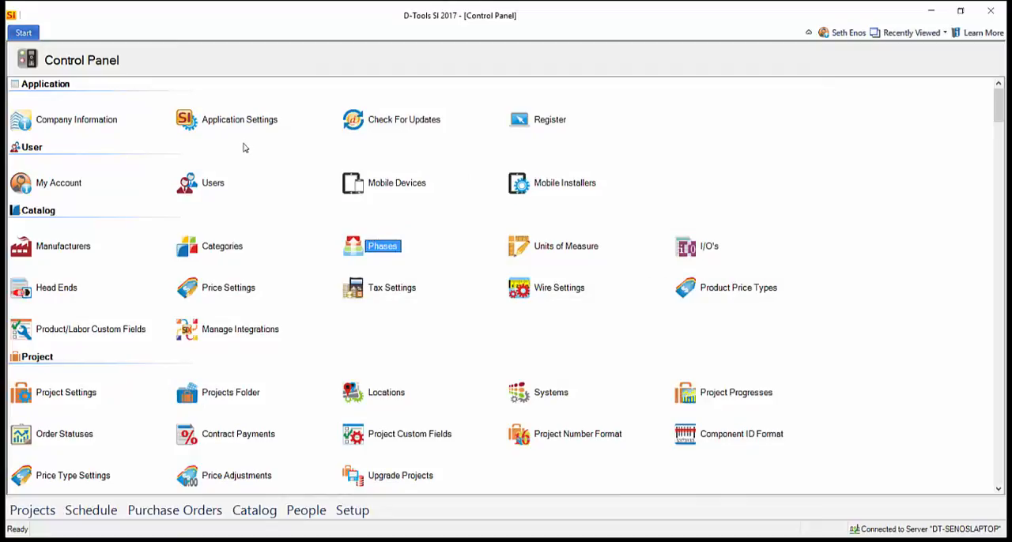
Open the catalog's tax settings and bring up the list of managed taxes
left_click(385, 291)
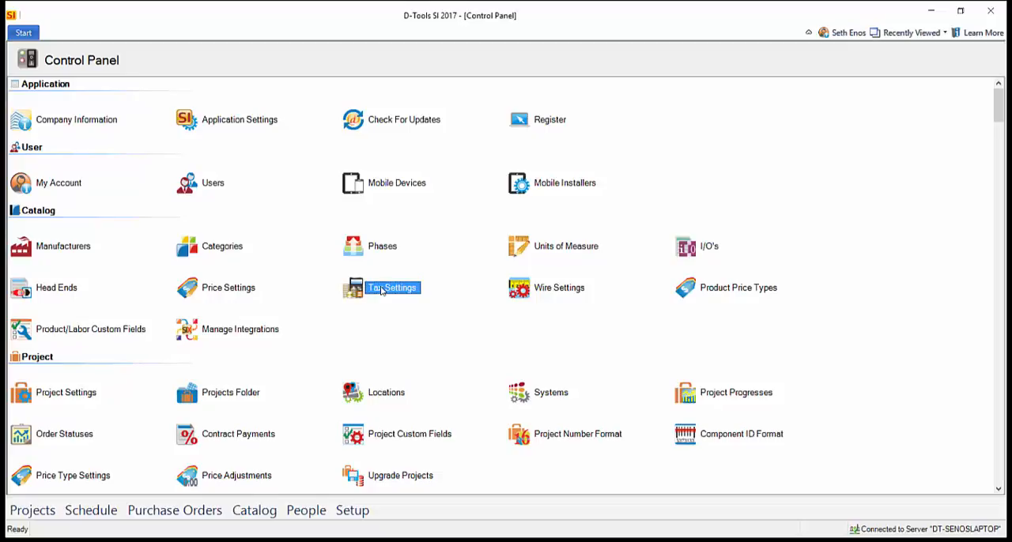
double_click(392, 290)
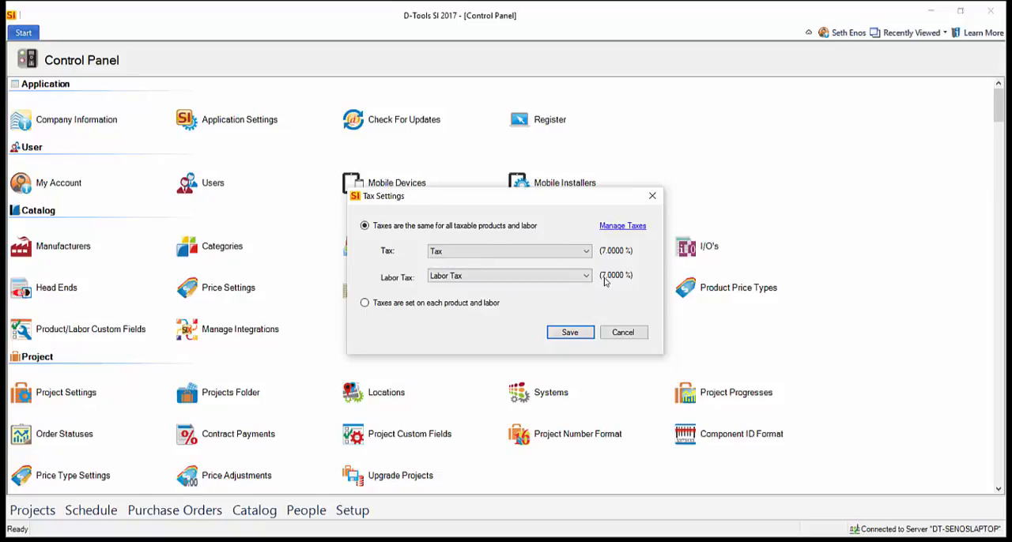
left_click(613, 229)
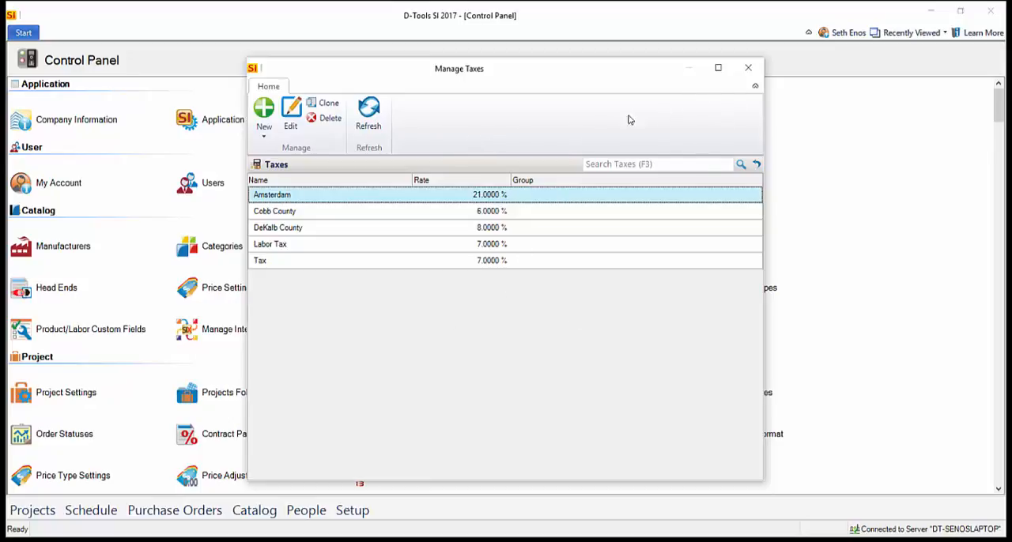
Check the blank new tax form and the Tax Group creation option, and close the tax list and tax settings without saving
left_click(266, 139)
left_click(278, 151)
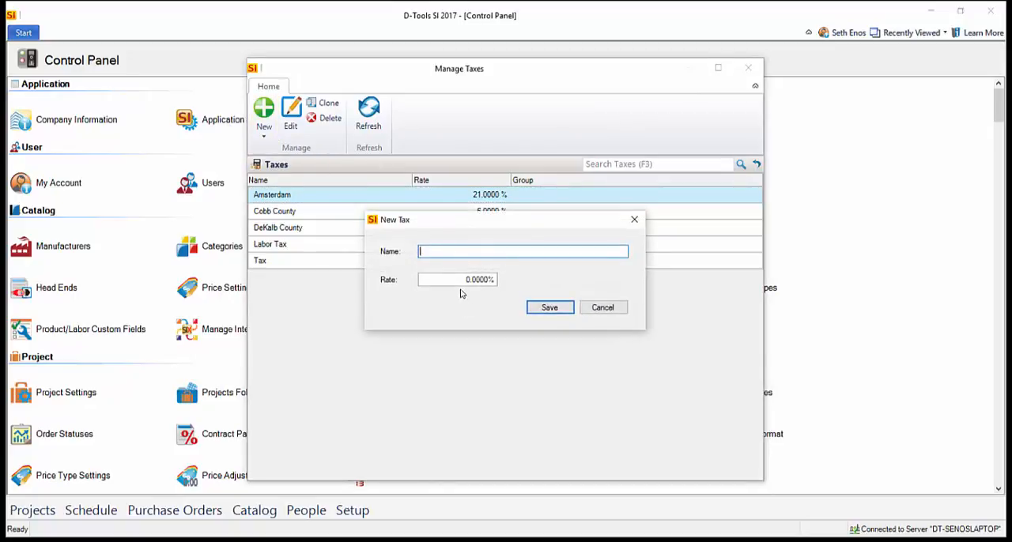
left_click(596, 310)
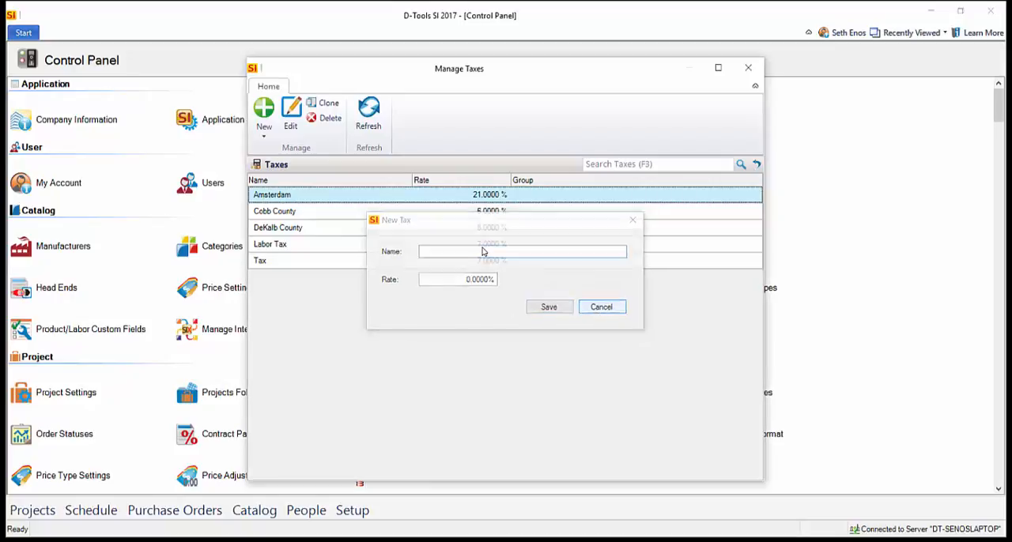
left_click(263, 136)
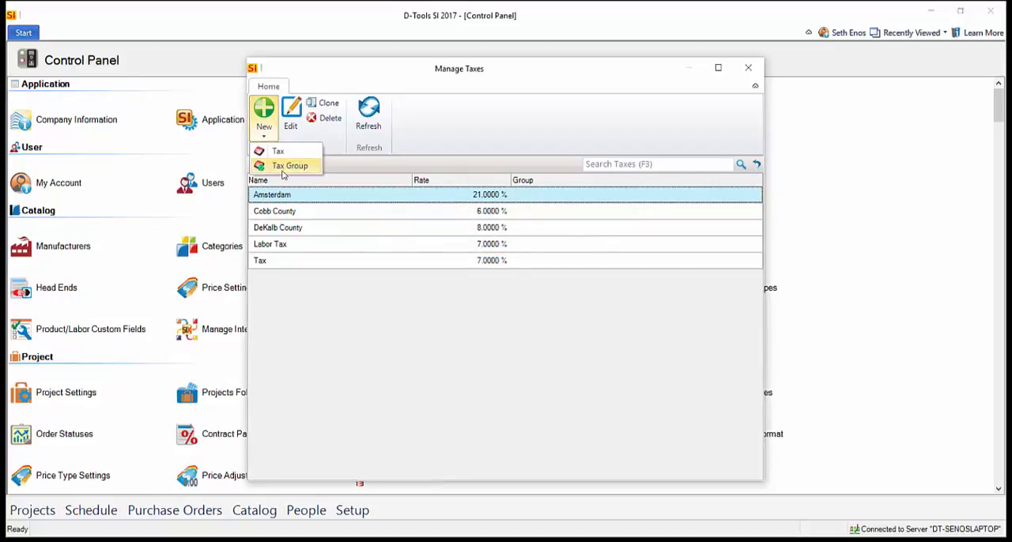
left_click(439, 133)
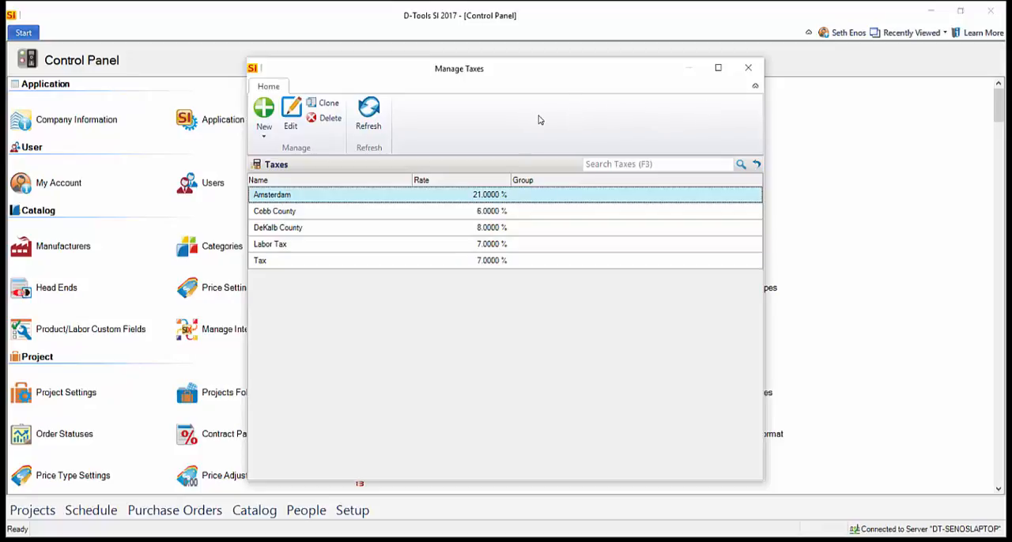
left_click(748, 70)
left_click(644, 200)
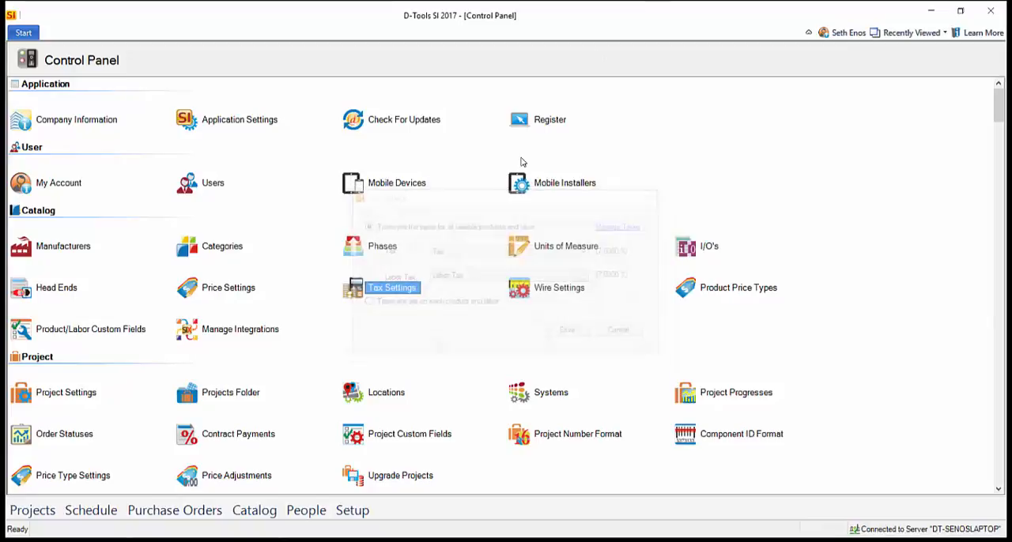